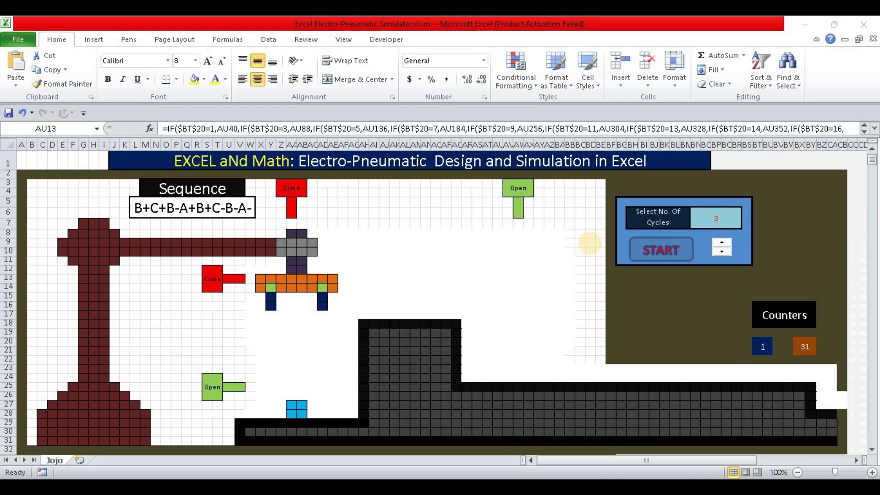
# Choose 1 in the Select No. Of Cycles dropdown and start the simulation
pyautogui.click(722, 214)
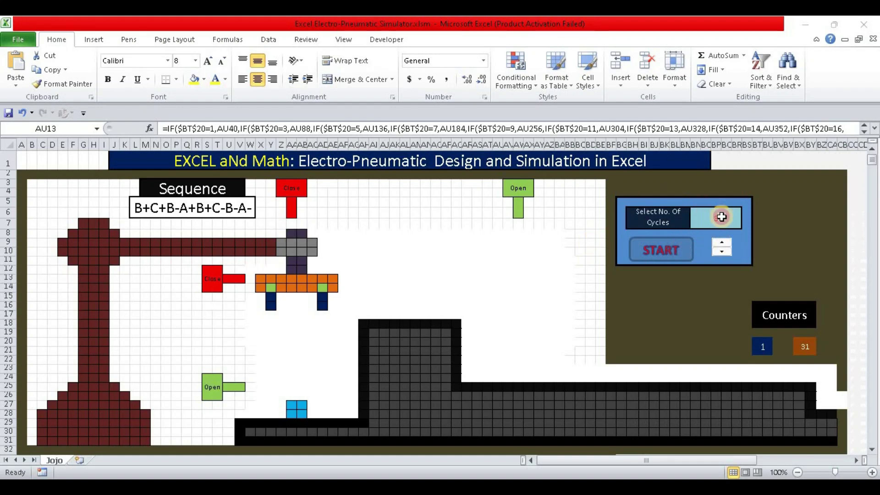
pyautogui.click(746, 213)
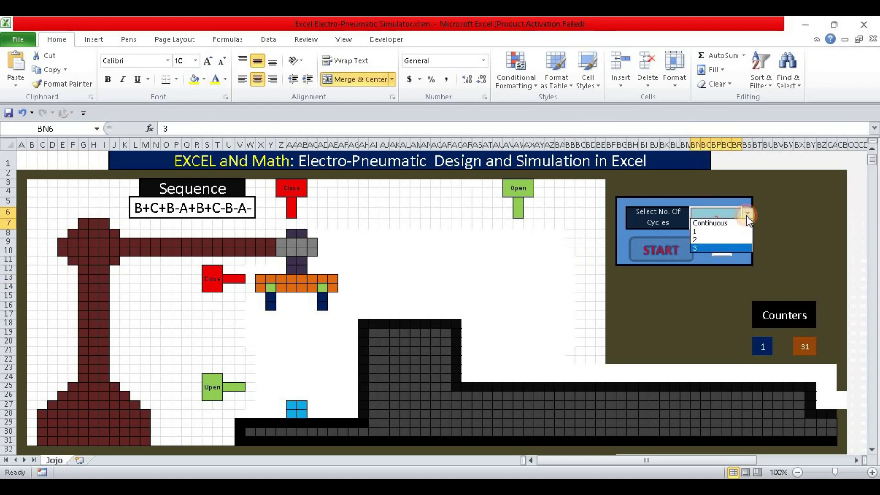
pyautogui.click(709, 230)
pyautogui.click(664, 250)
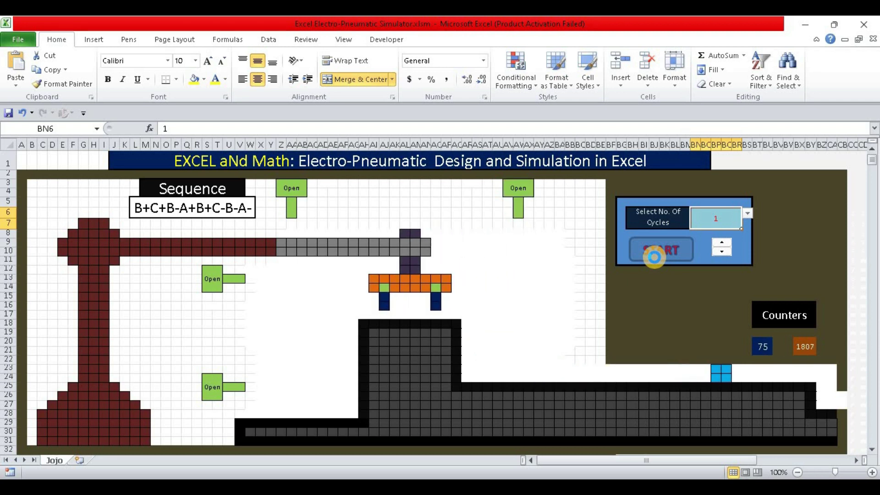
# Run a 2-cycle simulation between resets, then select cell AG10 to inspect its IF formula
pyautogui.click(654, 256)
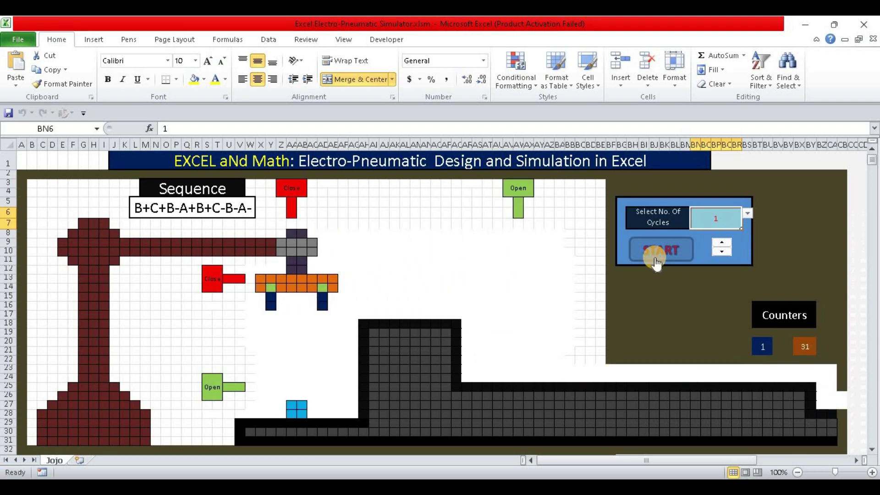
pyautogui.click(718, 216)
pyautogui.click(751, 213)
pyautogui.click(710, 236)
pyautogui.click(672, 249)
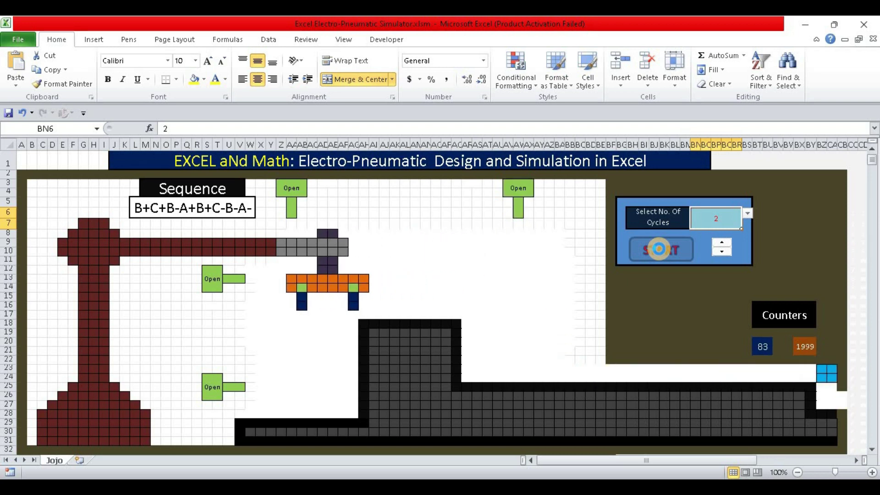
pyautogui.click(659, 248)
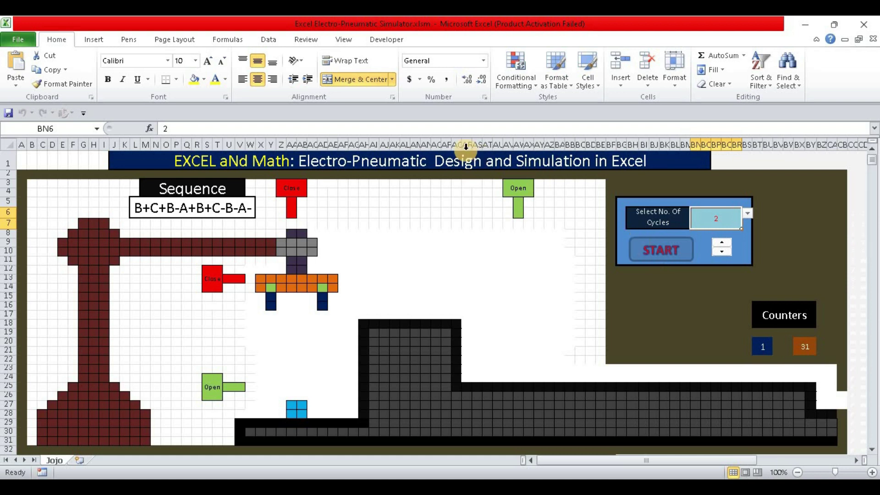
pyautogui.click(355, 251)
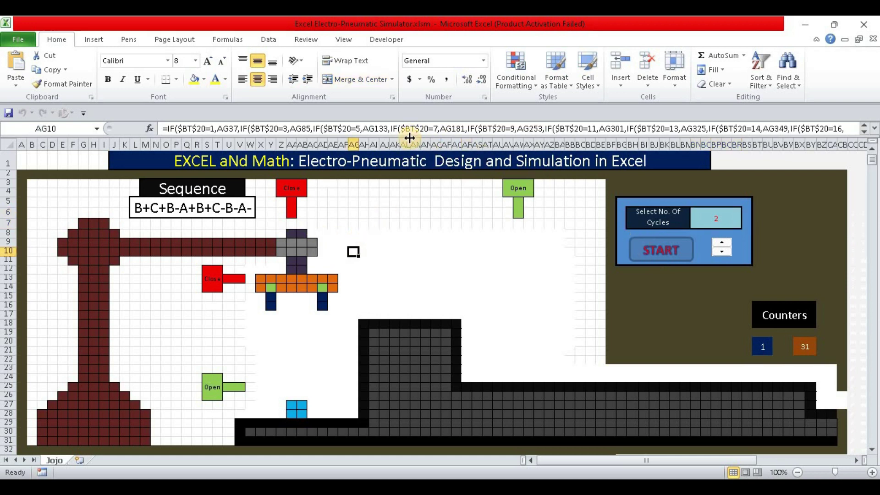
pyautogui.doubleClick(409, 136)
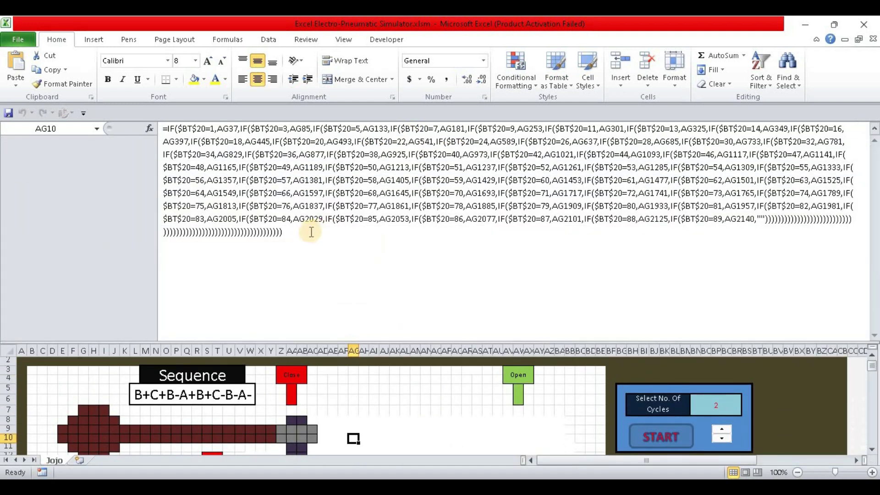
pyautogui.moveTo(309, 228); pyautogui.dragTo(164, 137)
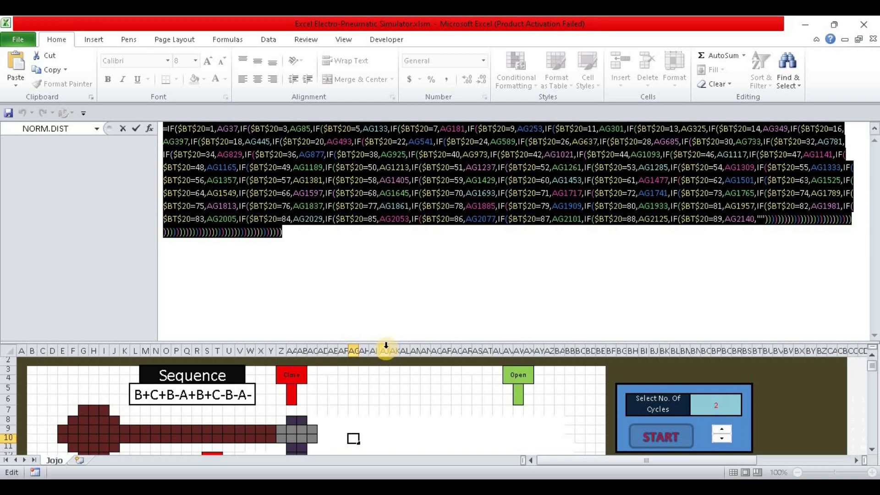
pyautogui.doubleClick(431, 341)
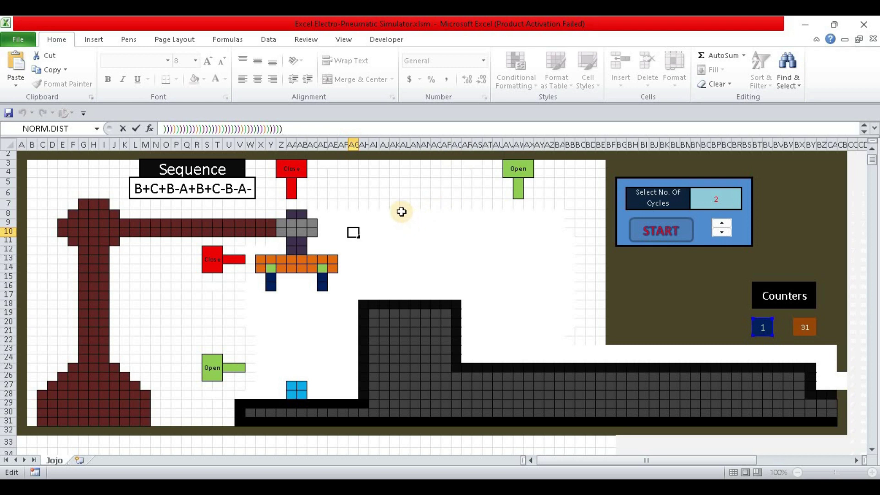
pyautogui.press('Return')
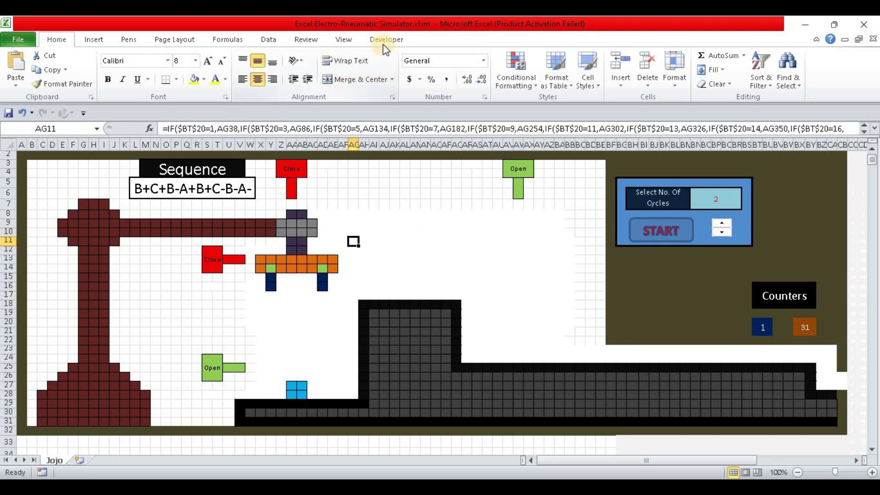
# Open the Motion macro from Developer > Macros, review its loop code in the widened VBA editor, and close it
pyautogui.click(386, 40)
pyautogui.click(46, 66)
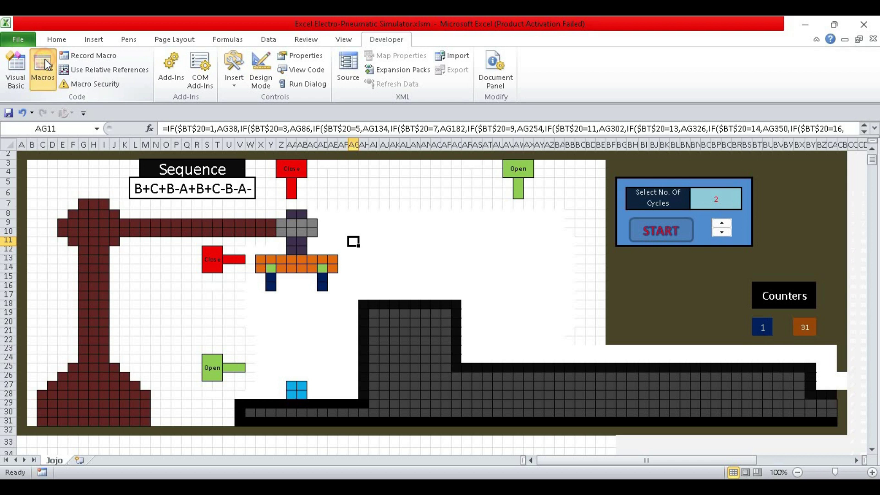
pyautogui.click(715, 110)
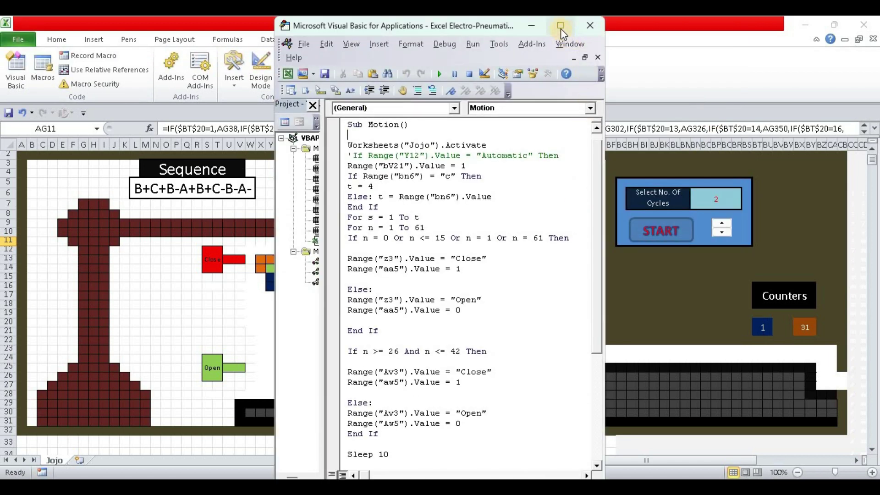
pyautogui.moveTo(606, 173); pyautogui.dragTo(712, 174)
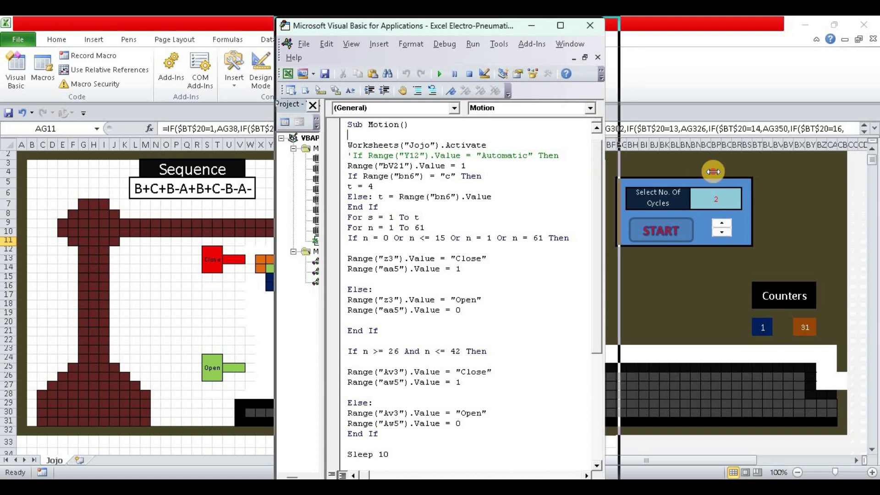
pyautogui.scroll(-5, 611, 221)
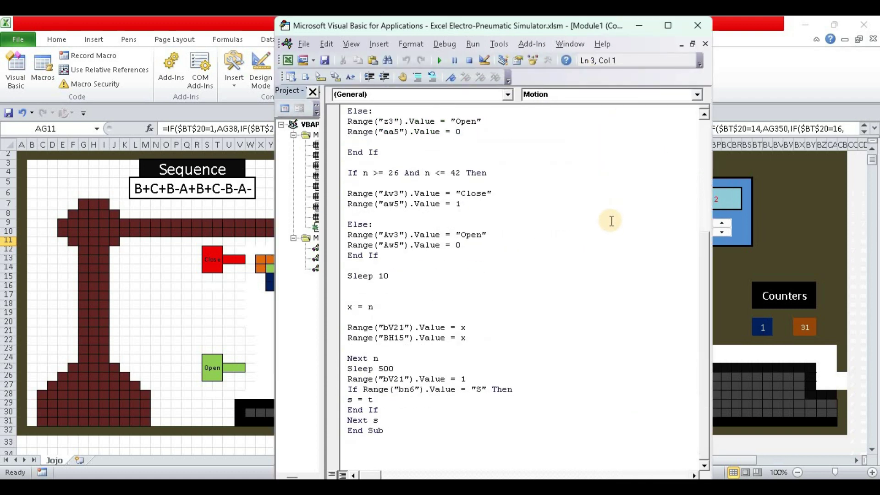
pyautogui.scroll(4, 612, 219)
pyautogui.scroll(2, 612, 216)
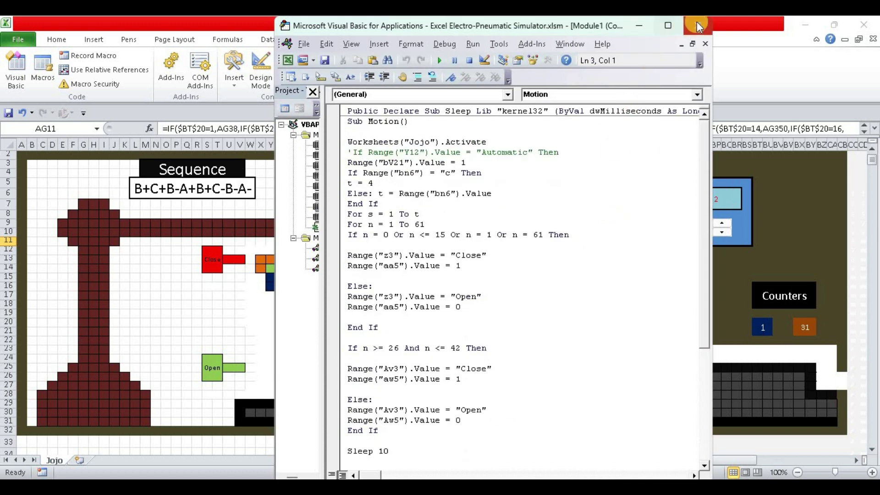
pyautogui.click(698, 27)
pyautogui.scroll(1, 370, 263)
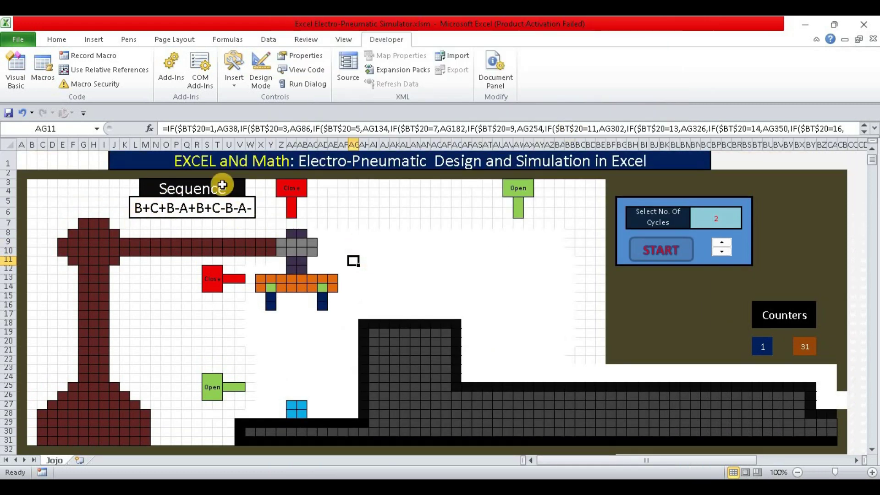
pyautogui.moveTo(574, 481)
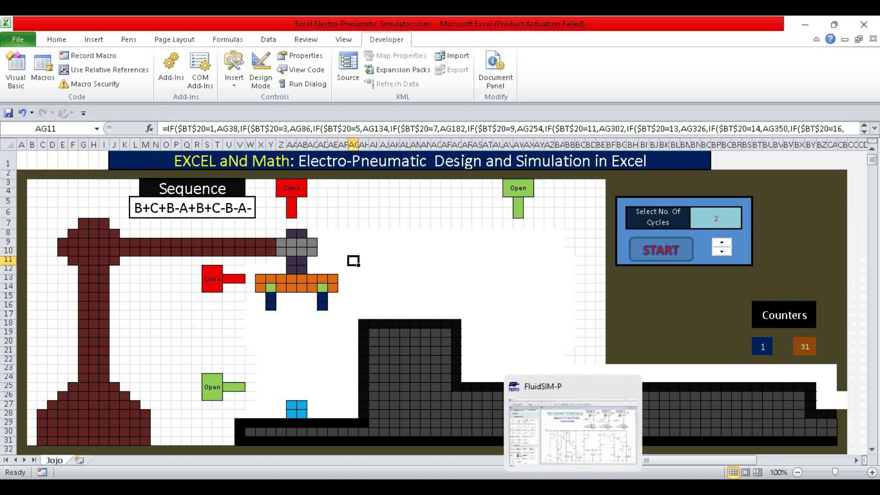
# In FluidSIM-P, start the simulation, then run and stop the cycle with pushbutton E
pyautogui.click(572, 431)
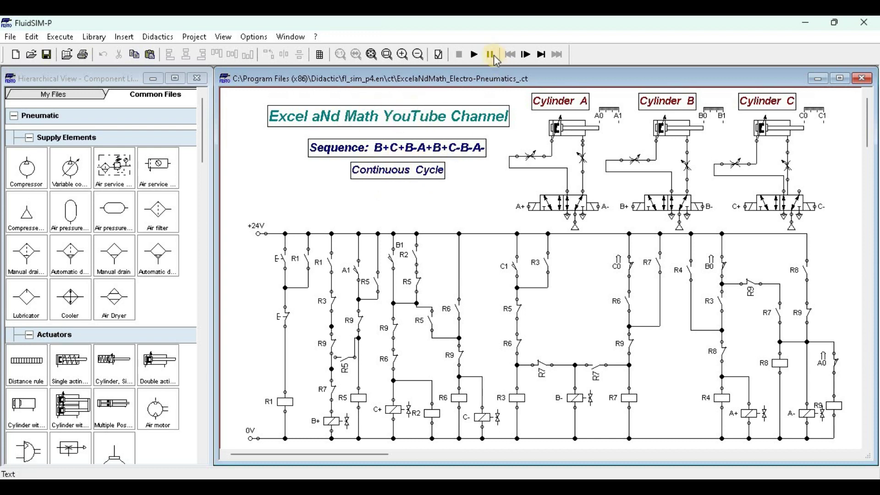
pyautogui.click(475, 55)
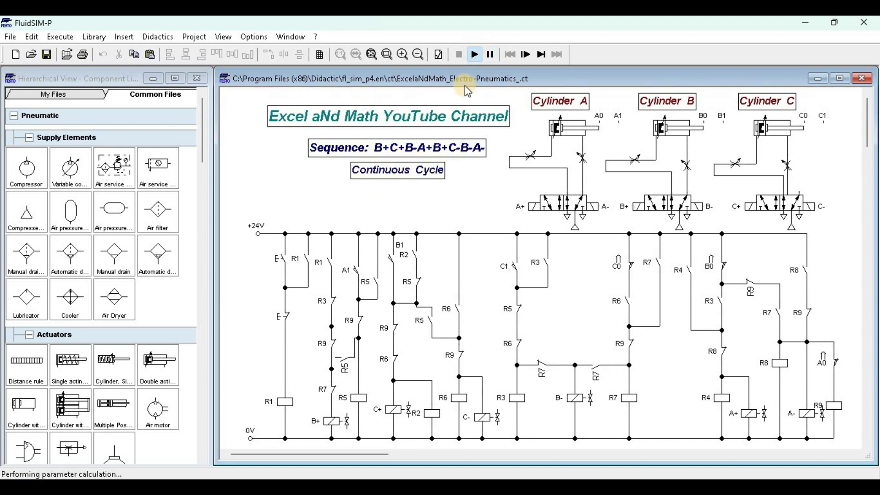
pyautogui.click(286, 257)
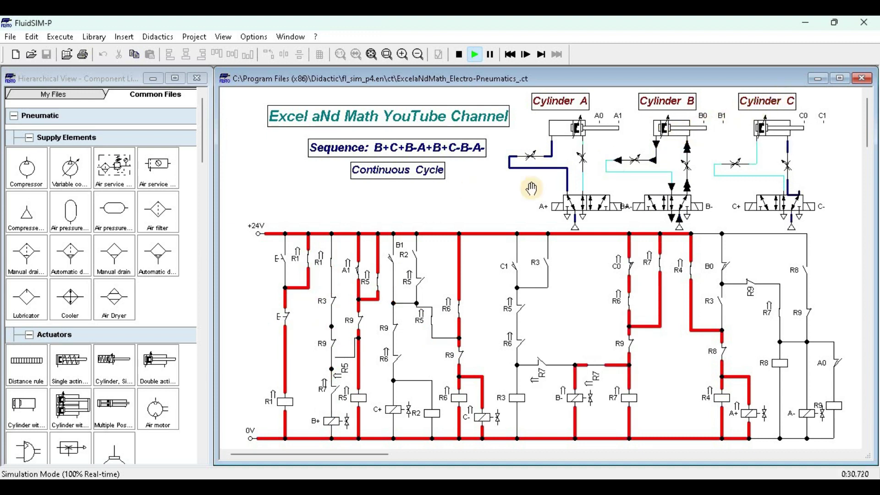
pyautogui.click(293, 318)
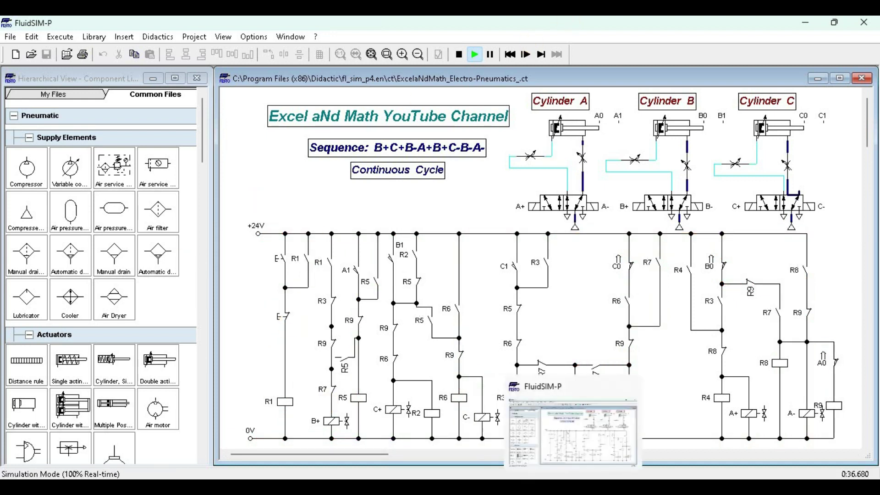
# Back in Excel, run the simulator for 3 cycles and then reset it
pyautogui.click(535, 486)
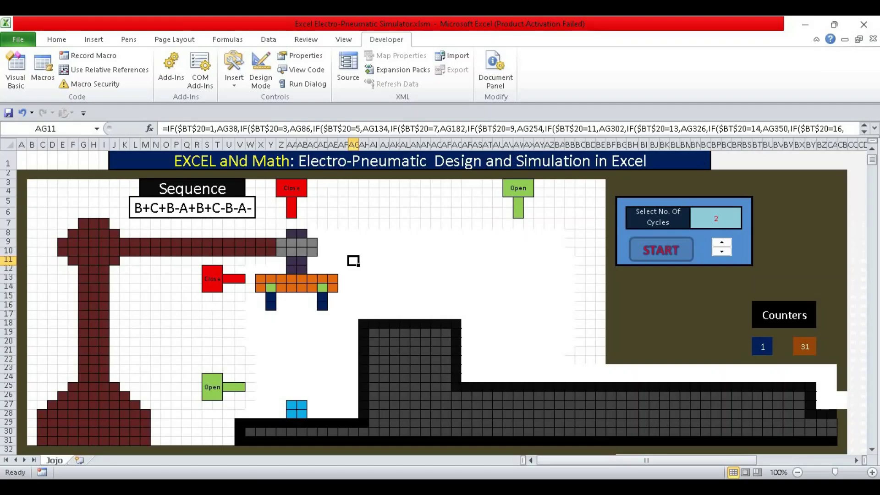
pyautogui.click(717, 221)
pyautogui.click(750, 214)
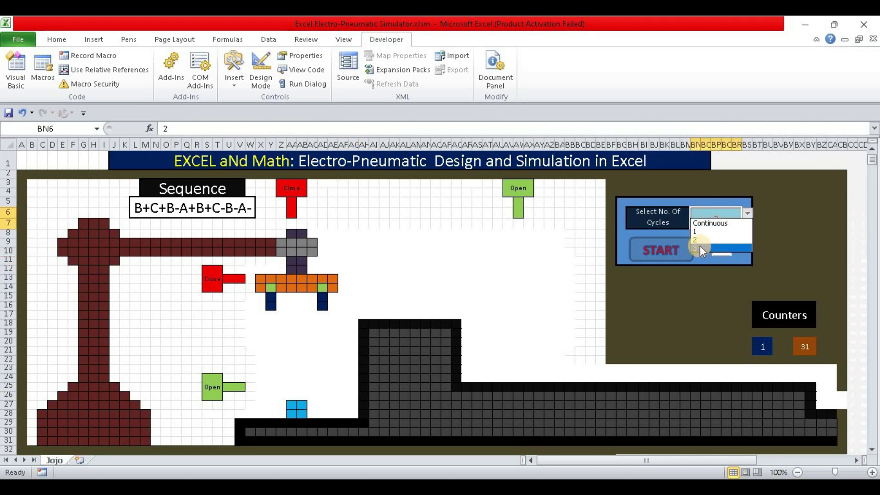
pyautogui.click(701, 249)
pyautogui.click(636, 257)
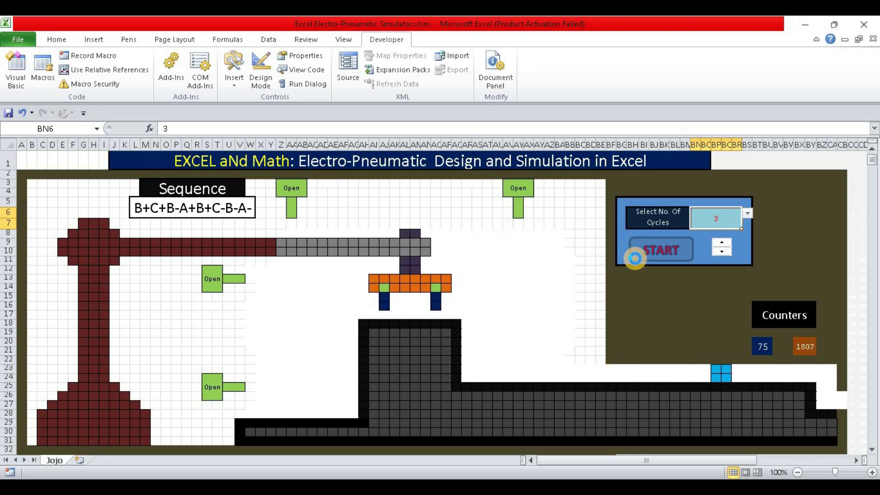
pyautogui.click(636, 258)
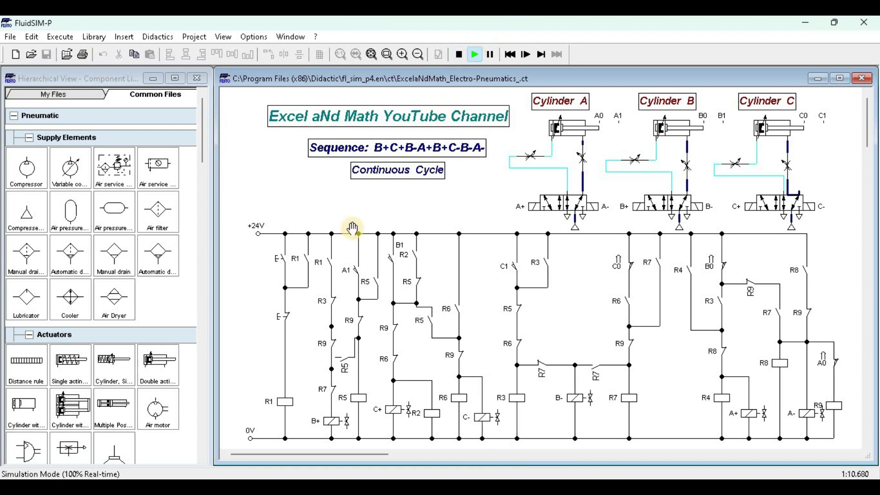
# Press pushbutton E to restart the cycle in the running FluidSIM-P simulation
pyautogui.click(283, 259)
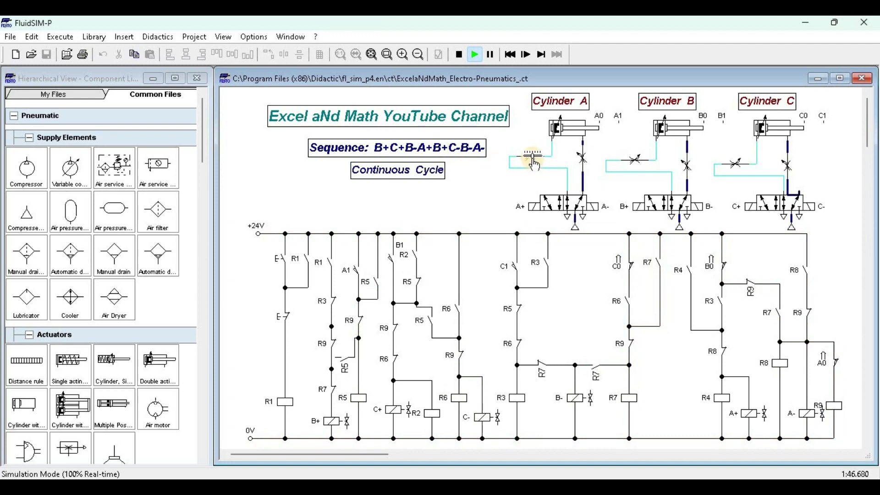
# Stop the simulation and set cylinder A's throttle valve opening level to 100
pyautogui.click(460, 56)
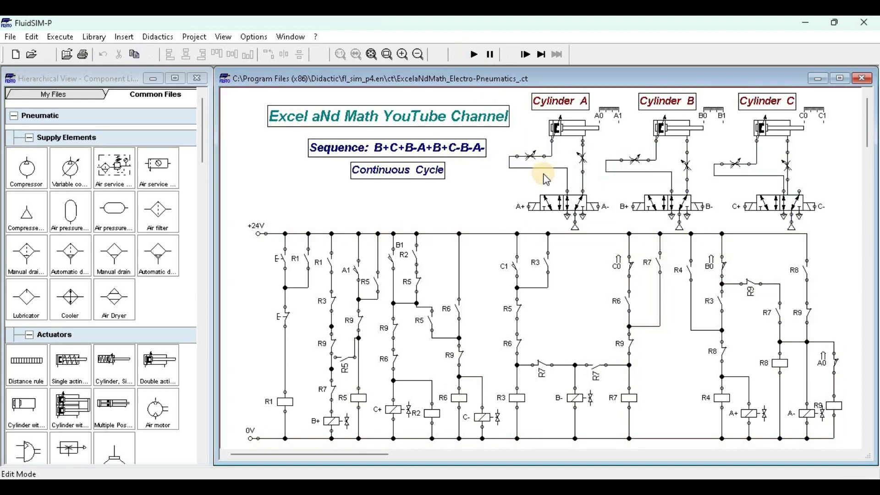
pyautogui.doubleClick(531, 158)
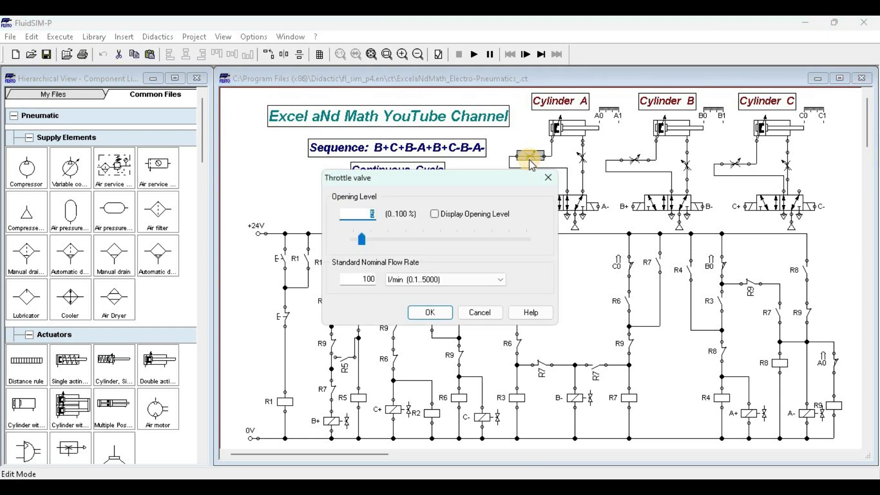
pyautogui.click(429, 312)
pyautogui.doubleClick(583, 158)
pyautogui.write('100')
pyautogui.click(430, 313)
# Set cylinder B's throttle valve opening level to 100
pyautogui.click(635, 160)
pyautogui.doubleClick(635, 160)
pyautogui.write('100')
pyautogui.press('Return')
pyautogui.doubleClick(687, 163)
pyautogui.write('0')
pyautogui.press('Return')
pyautogui.doubleClick(736, 163)
pyautogui.write('100')
pyautogui.click(430, 313)
# Set cylinder C's throttle valve opening level to 100
pyautogui.doubleClick(786, 163)
pyautogui.write('100')
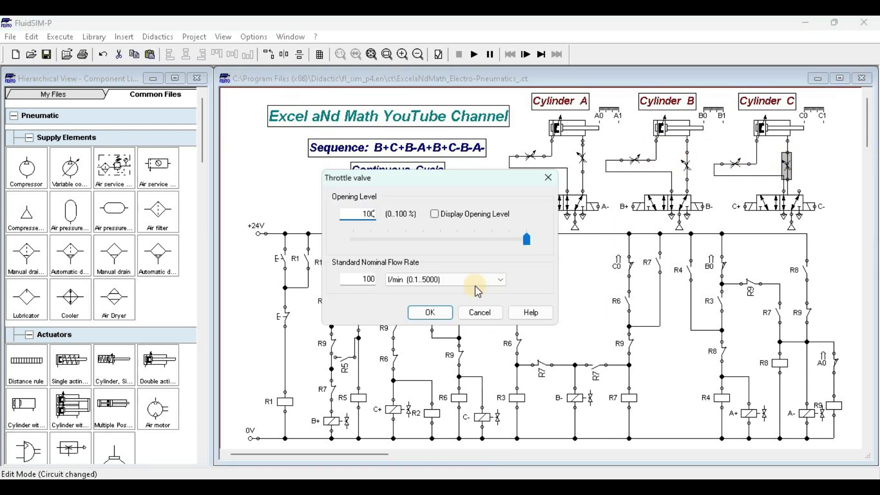
pyautogui.click(437, 314)
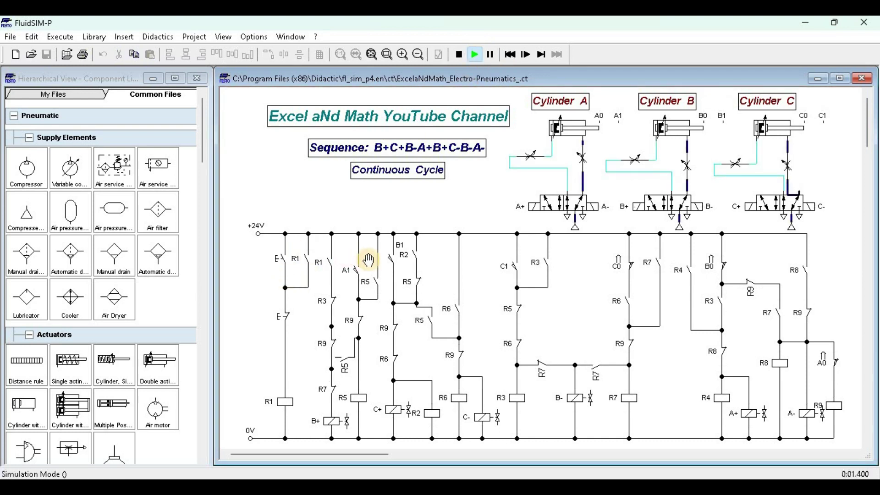
# Press pushbutton E to rerun the sequence and watch cylinders B and C extend at full throttle
pyautogui.click(283, 257)
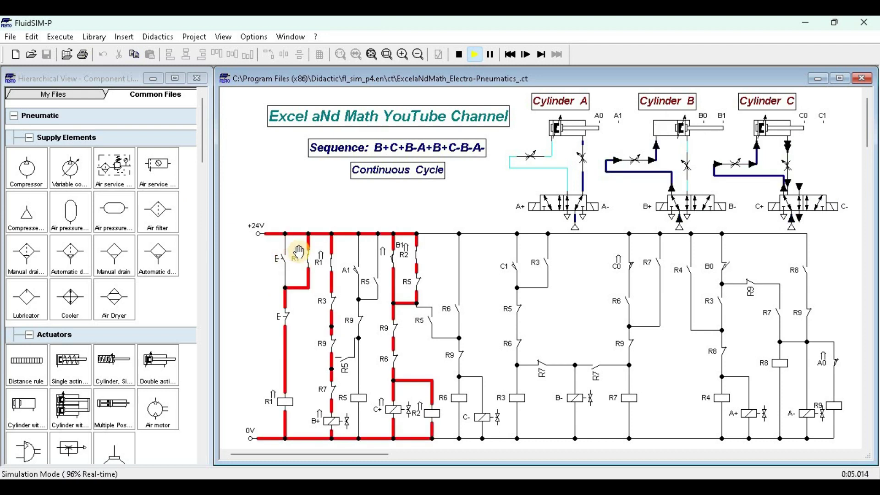